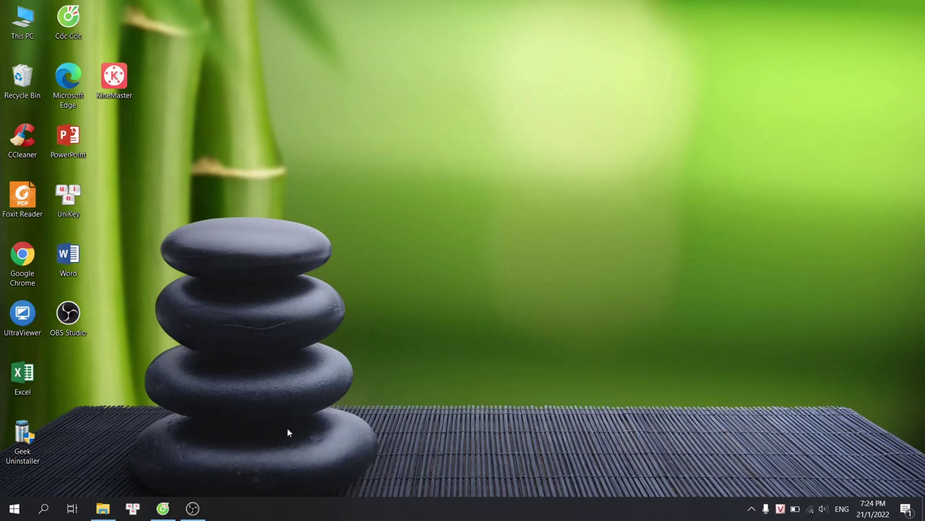
# Open the New Volume (D:) drive in File Explorer and select the ARDUINO and CH34x_Install_Windows_v3_4 archives
pyautogui.click(102, 508)
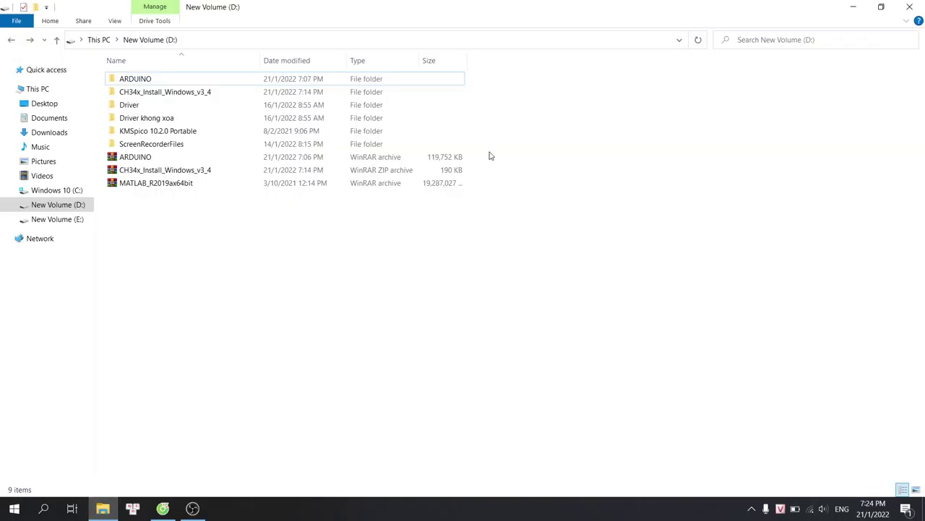
pyautogui.moveTo(480, 153); pyautogui.dragTo(428, 172)
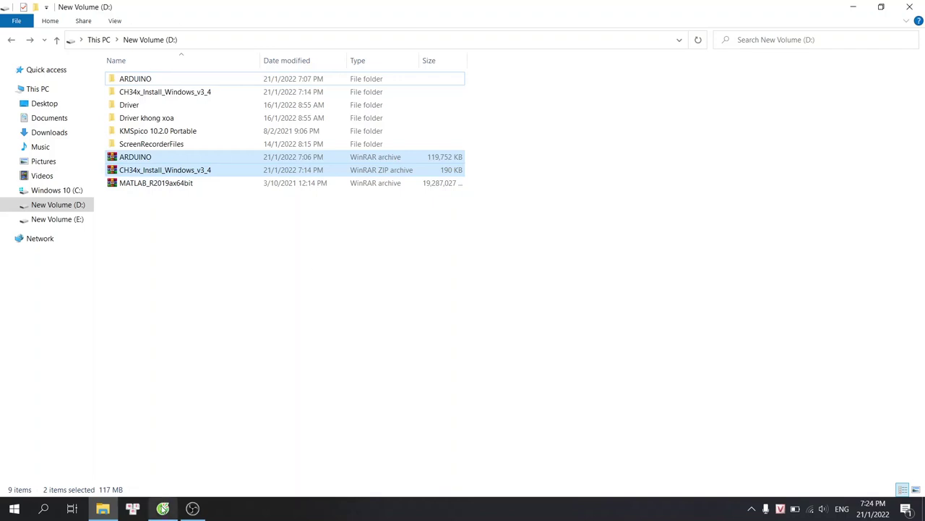
# Switch to the Cốc Cốc browser and examine the Windows section of the CH340 driver download page
pyautogui.click(163, 508)
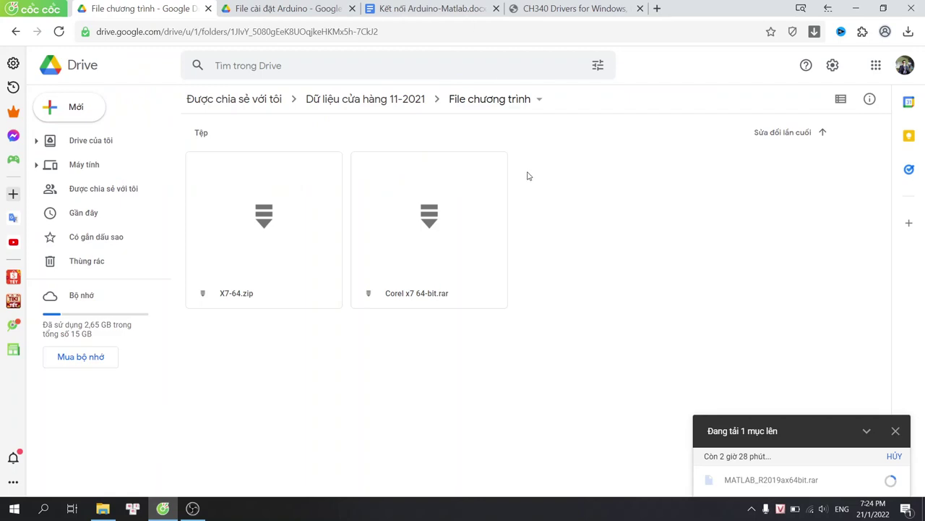
pyautogui.click(583, 8)
pyautogui.scroll(3, 366, 264)
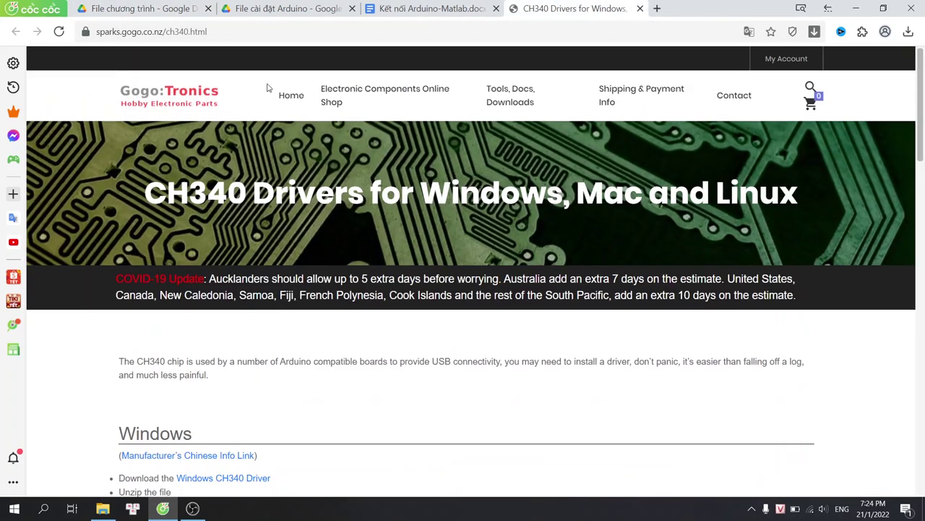
pyautogui.scroll(-1, 196, 64)
pyautogui.scroll(-2, 197, 64)
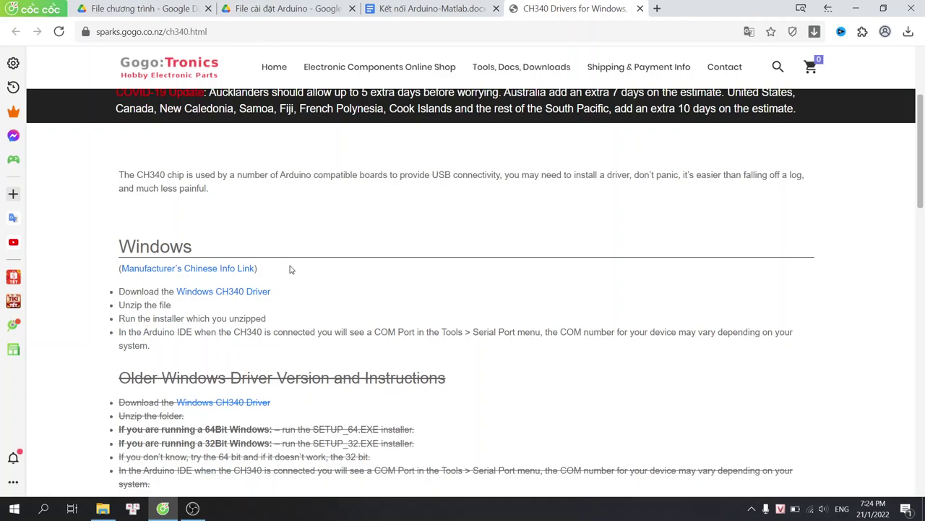
# Return to File Explorer and launch the arduino-1.8.9-windows installer from the nested ARDUINO folder on drive D
pyautogui.click(103, 509)
pyautogui.click(494, 163)
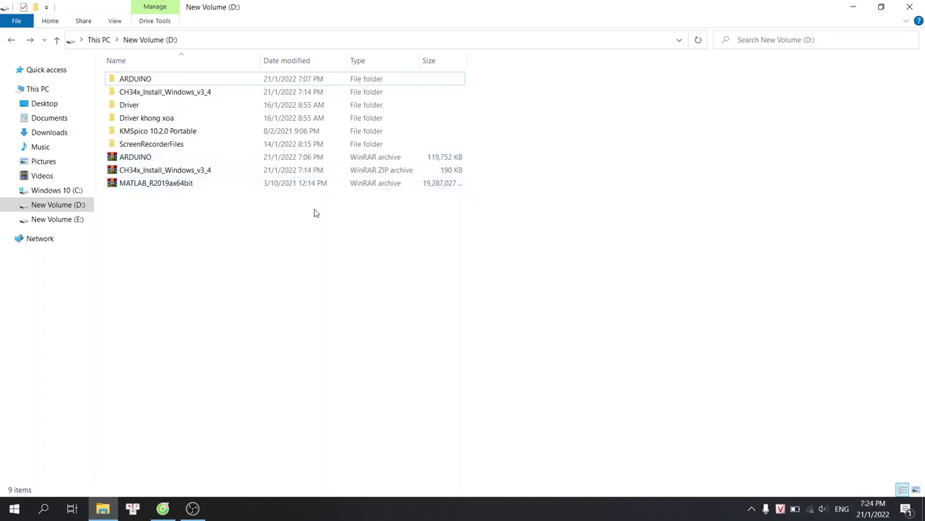
pyautogui.doubleClick(171, 84)
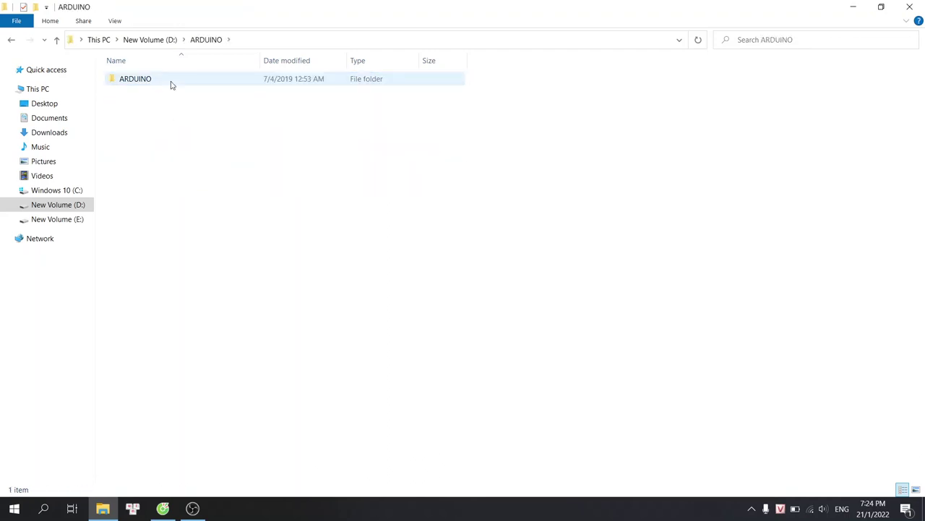
pyautogui.doubleClick(171, 85)
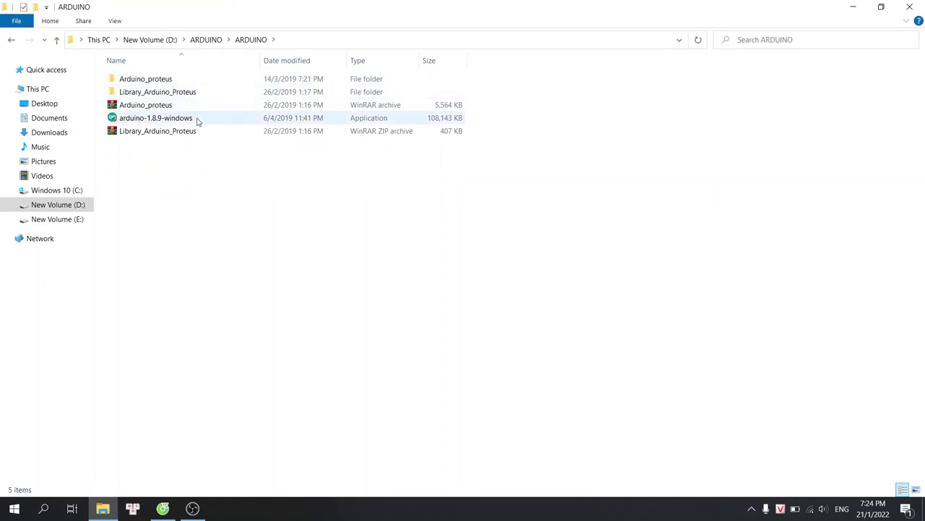
pyautogui.click(134, 124)
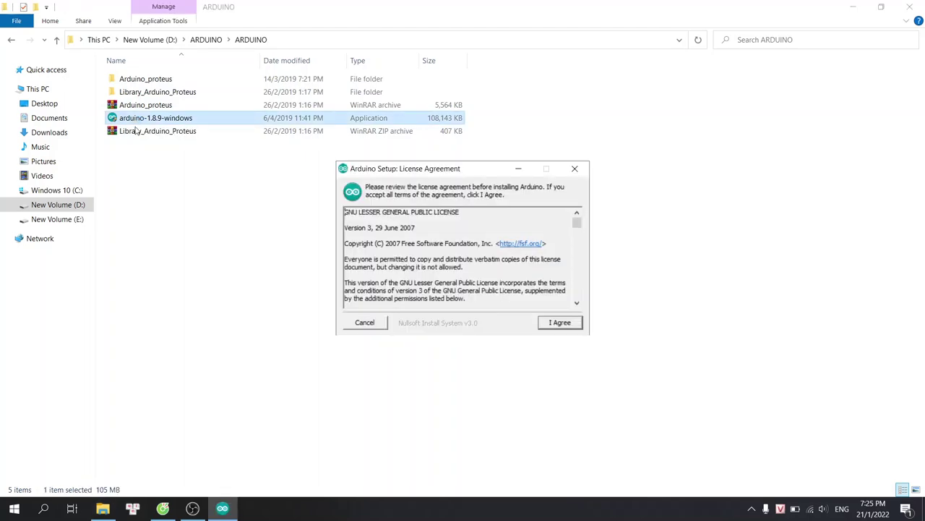
# Accept the Arduino license and start the installation with all default components in C:\Program Files (x86)\Arduino
pyautogui.scroll(-3, 479, 239)
pyautogui.scroll(-10, 481, 244)
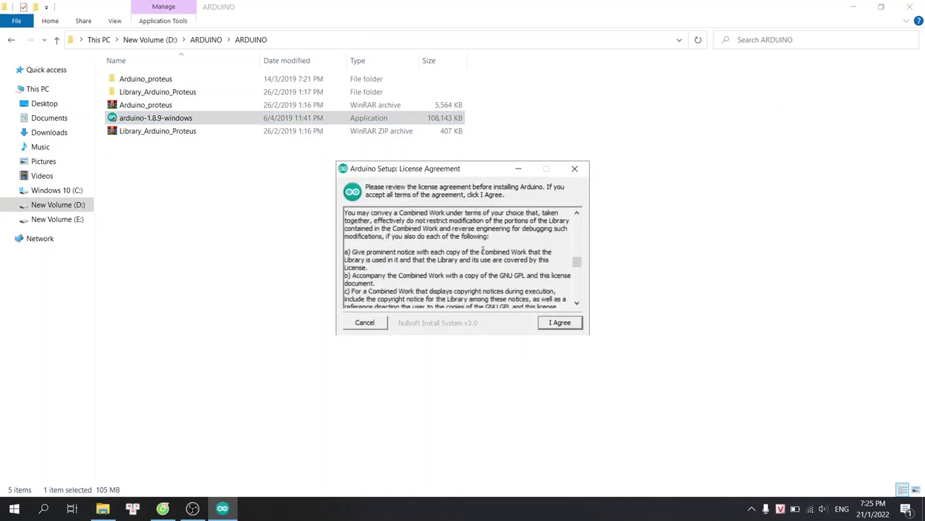
pyautogui.click(558, 323)
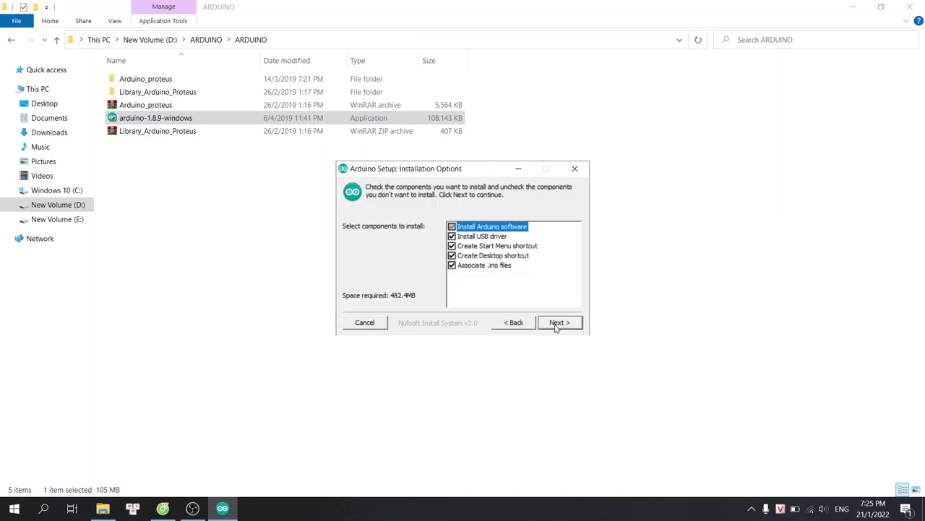
pyautogui.click(559, 322)
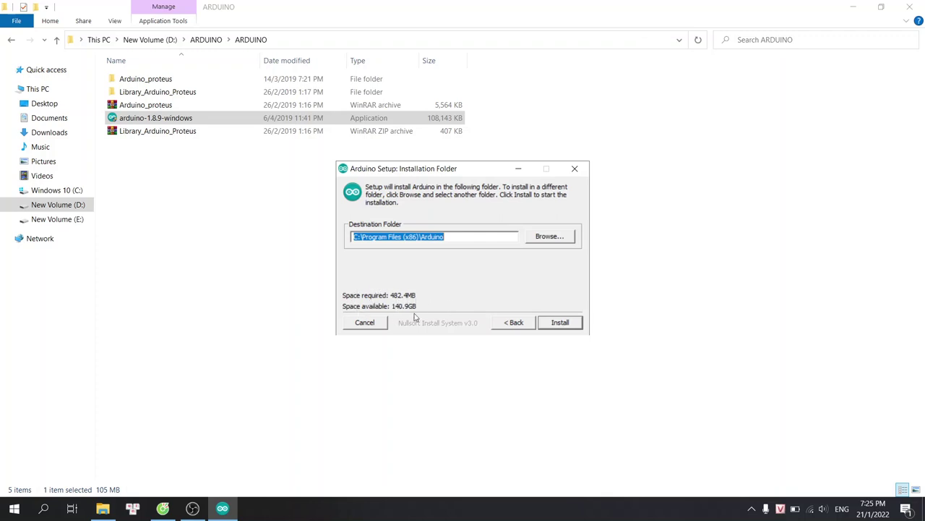
pyautogui.click(561, 322)
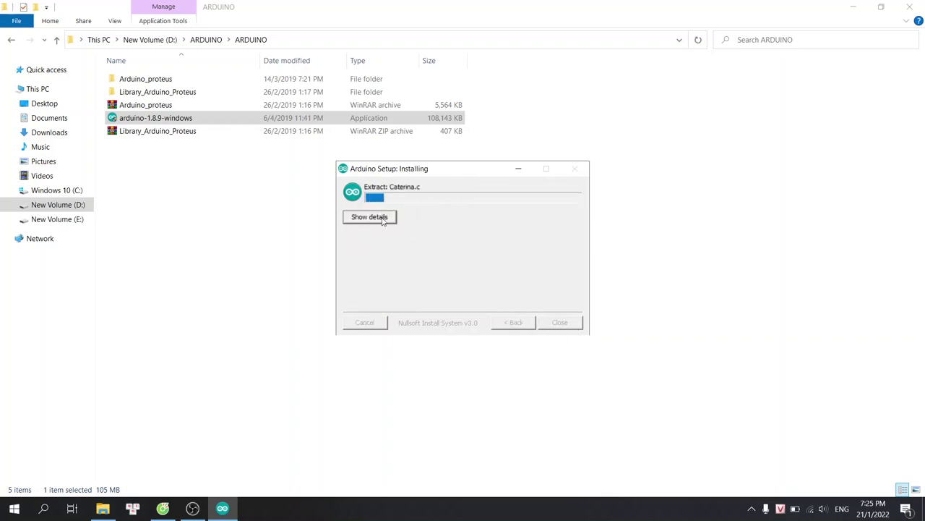
# Launch the CH34x_Install_Windows_v3_4 application from its extracted folder on drive D
pyautogui.click(11, 40)
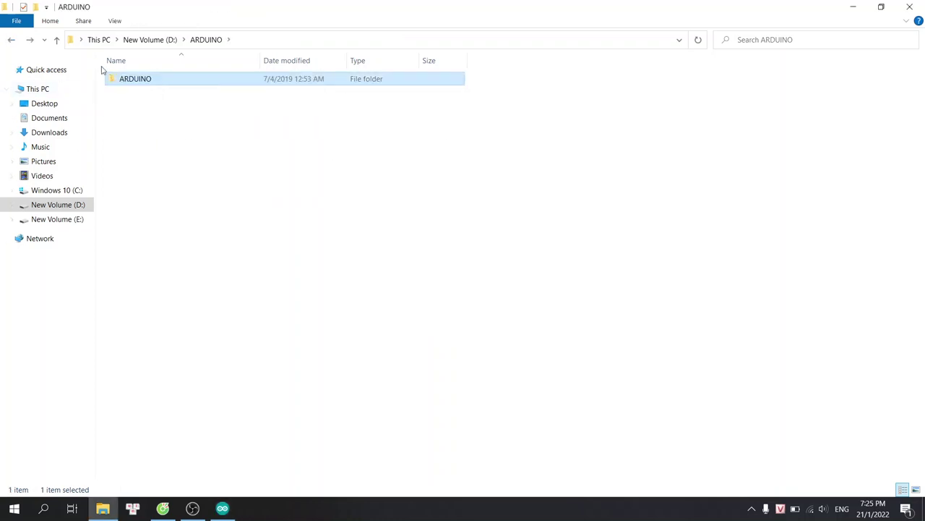
pyautogui.click(10, 39)
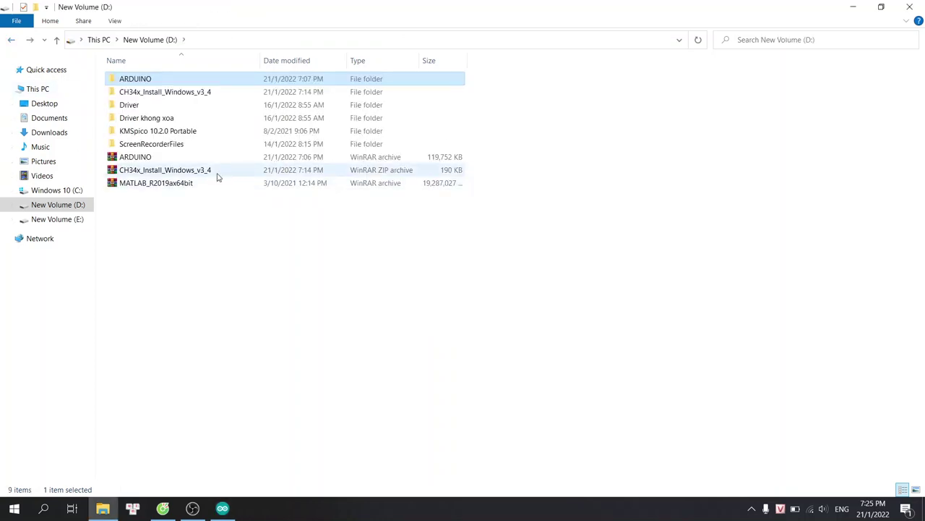
pyautogui.doubleClick(206, 92)
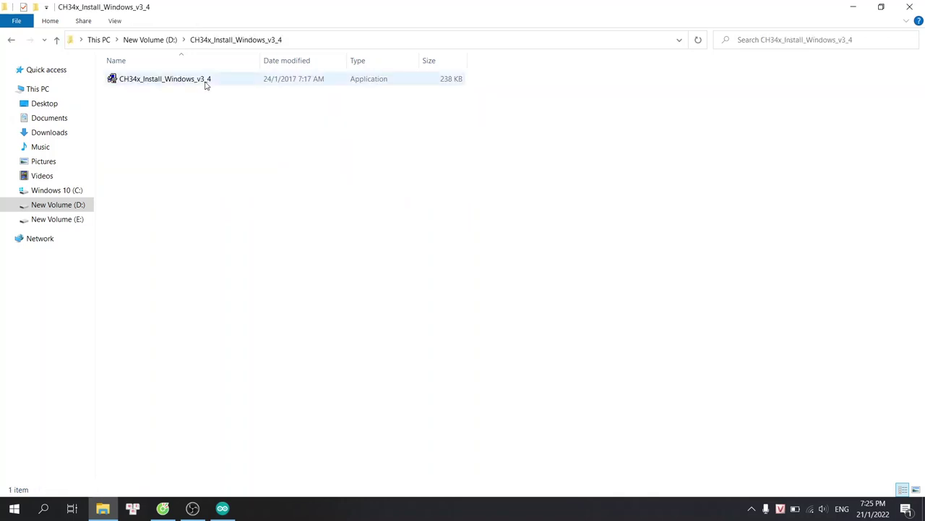
pyautogui.doubleClick(207, 79)
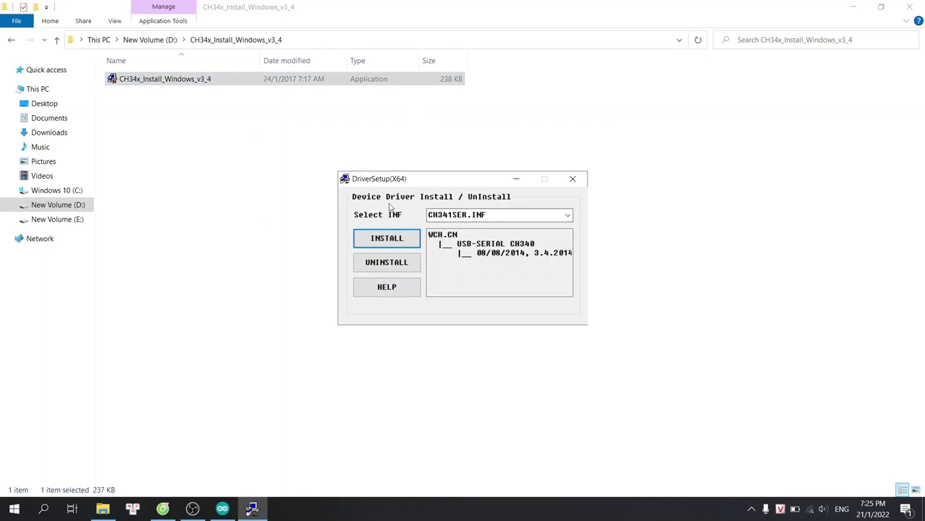
# Try to install the CH341SER.INF driver with DriverSetup, and close the driver setup
pyautogui.moveTo(409, 188); pyautogui.dragTo(375, 152)
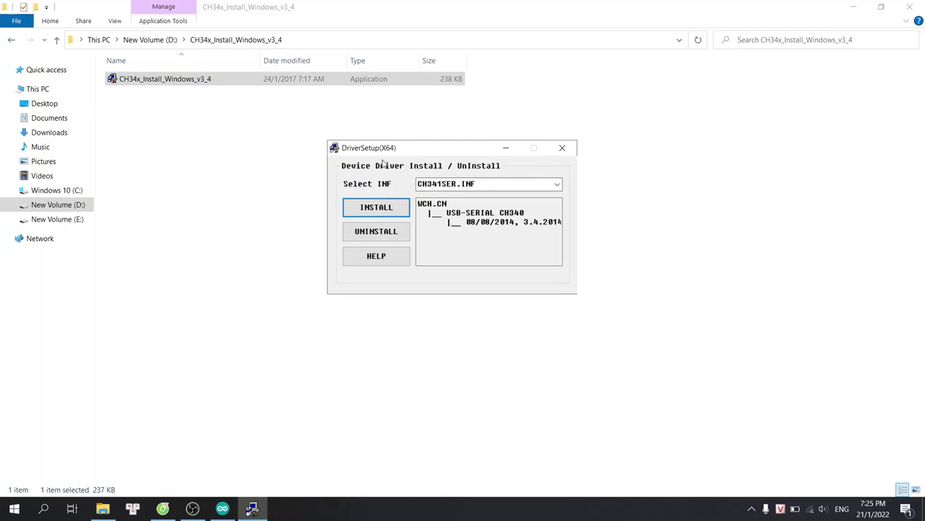
pyautogui.press('Tab')
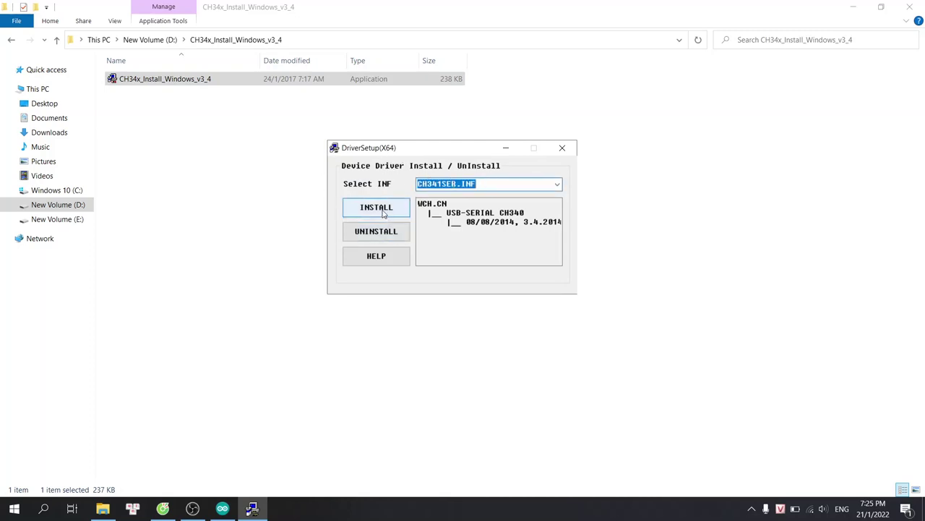
pyautogui.click(383, 208)
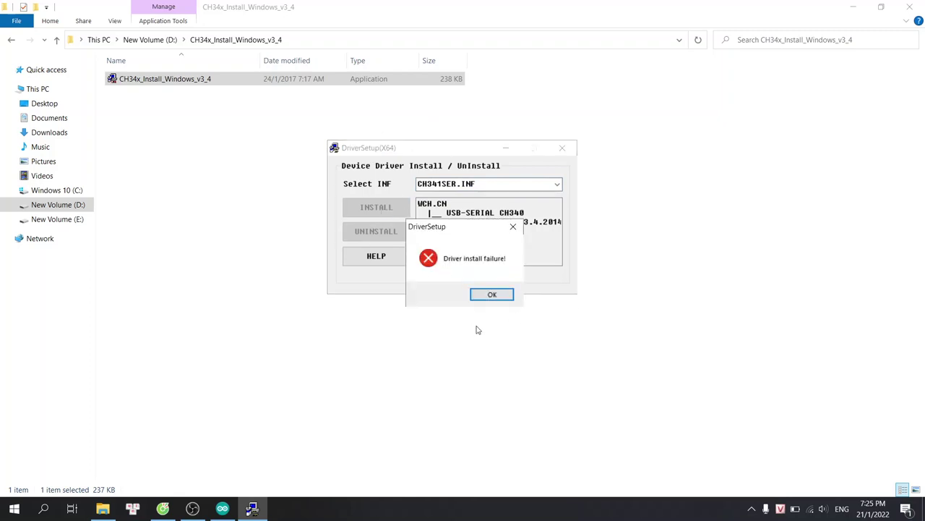
pyautogui.click(500, 295)
pyautogui.click(564, 151)
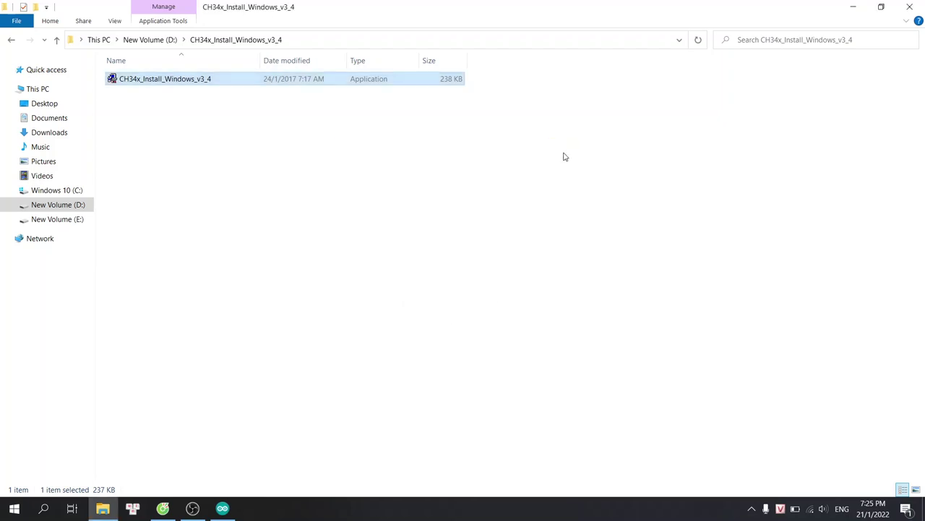
# Check the Arduino Setup progress and look over the ARDUINO and CH34x_Install_Windows_v3_4 archives on drive D
pyautogui.click(11, 40)
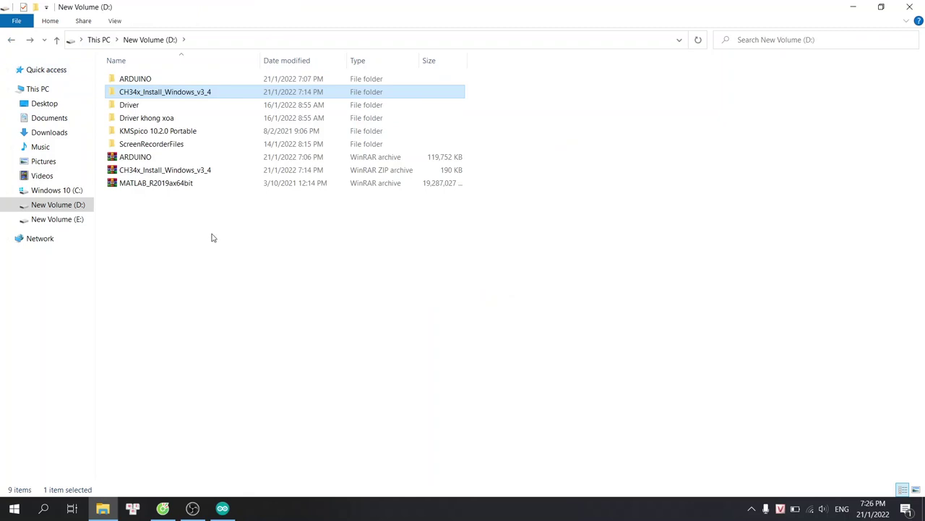
pyautogui.click(222, 508)
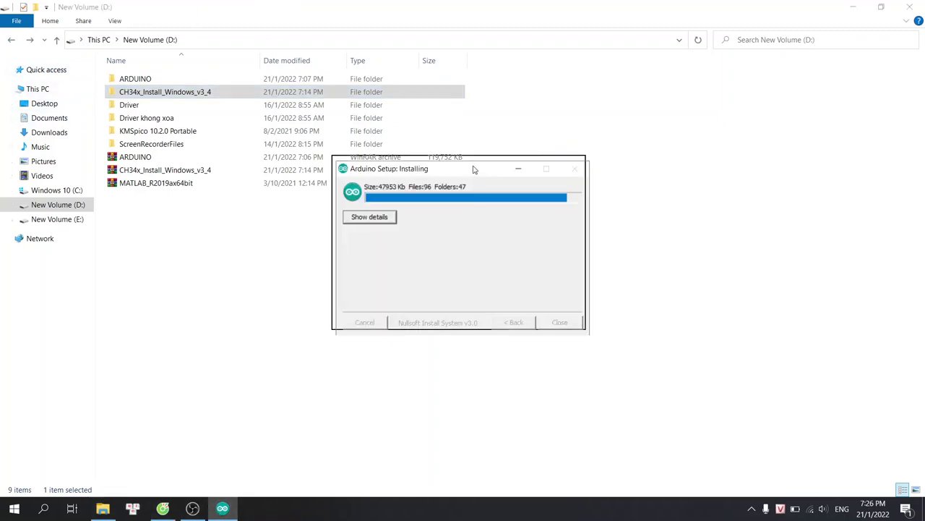
pyautogui.click(11, 40)
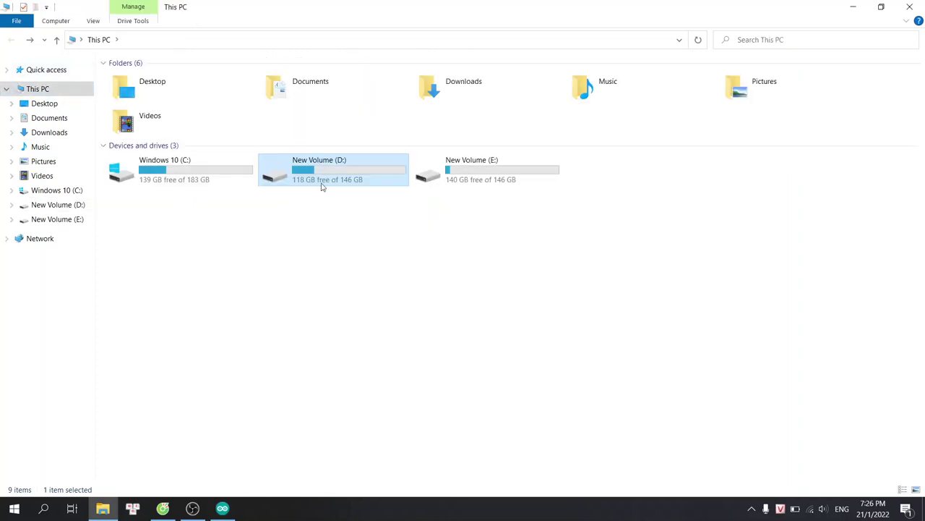
pyautogui.doubleClick(336, 179)
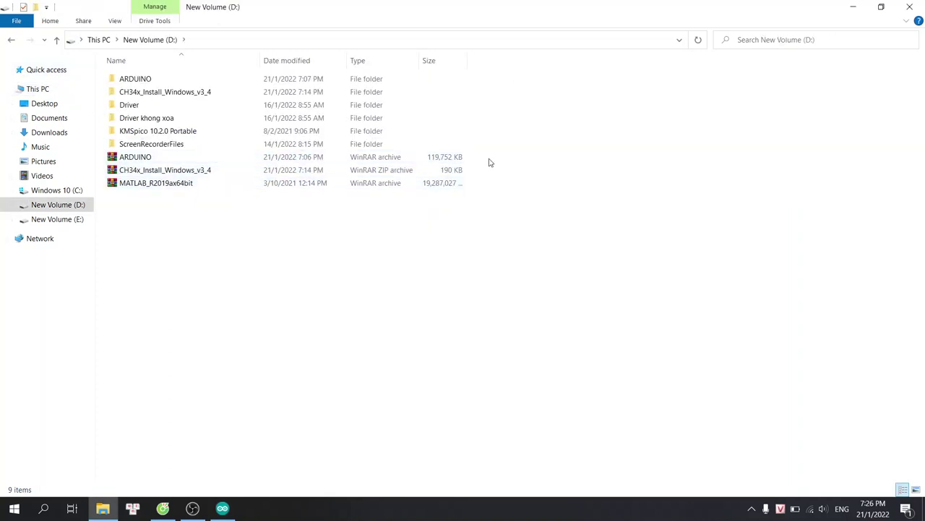
pyautogui.moveTo(488, 160); pyautogui.dragTo(444, 172)
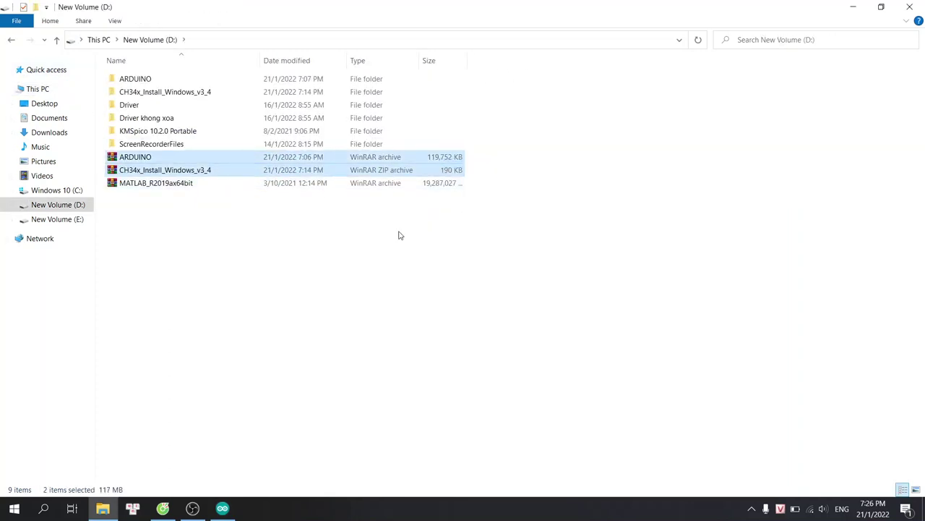
pyautogui.click(232, 508)
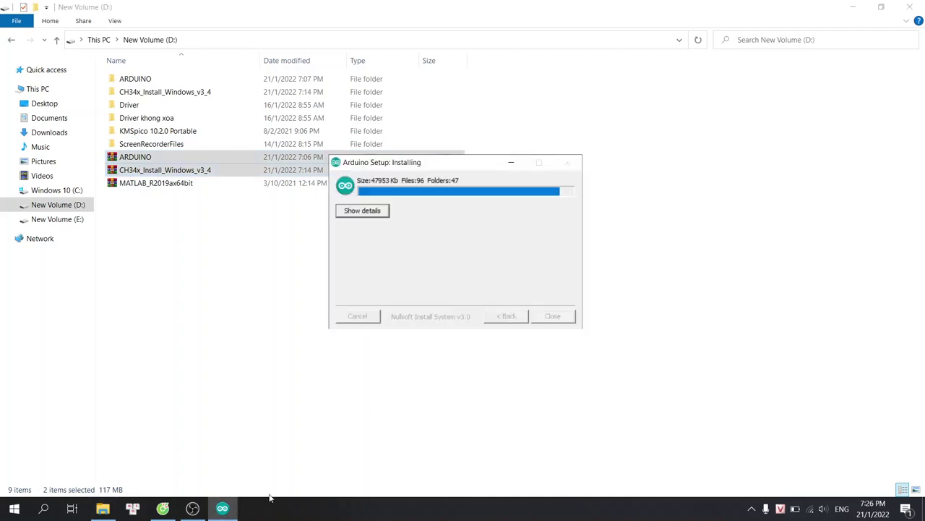
pyautogui.moveTo(472, 169); pyautogui.dragTo(482, 139)
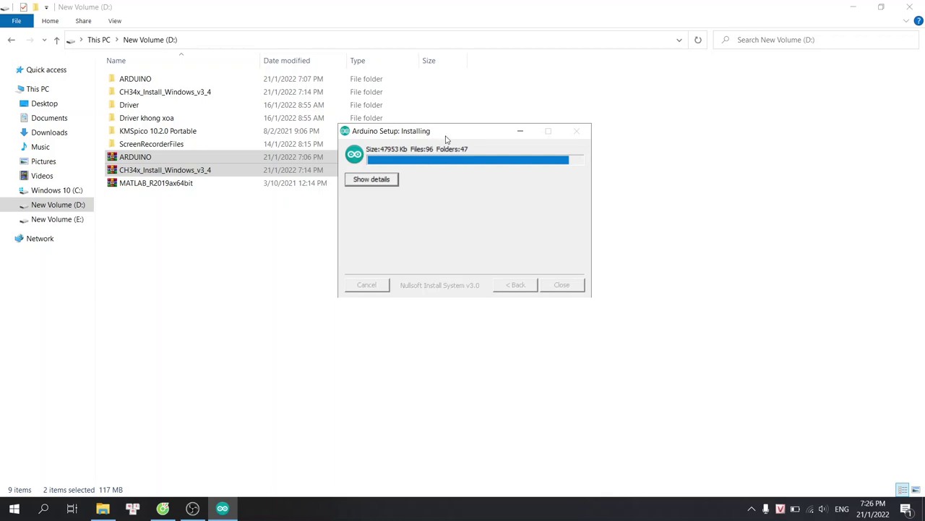
pyautogui.moveTo(444, 136); pyautogui.dragTo(376, 133)
pyautogui.click(192, 508)
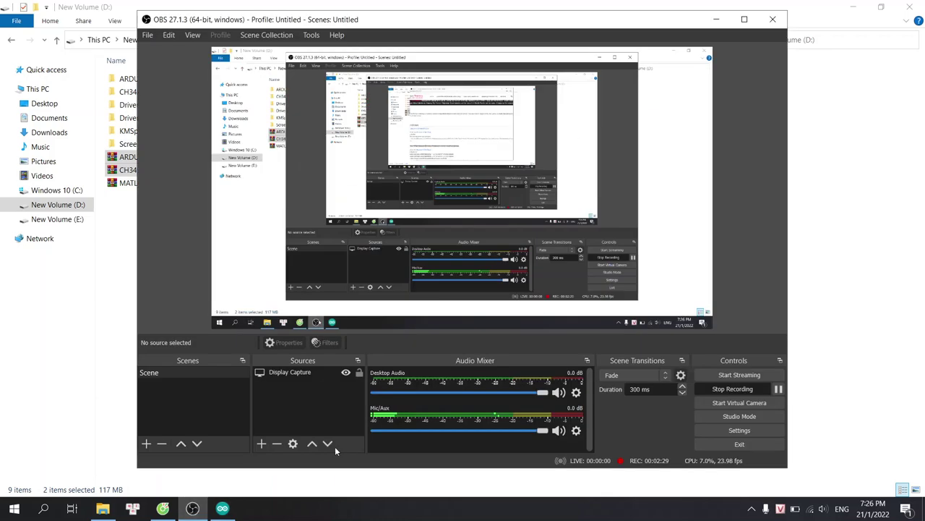
pyautogui.click(778, 389)
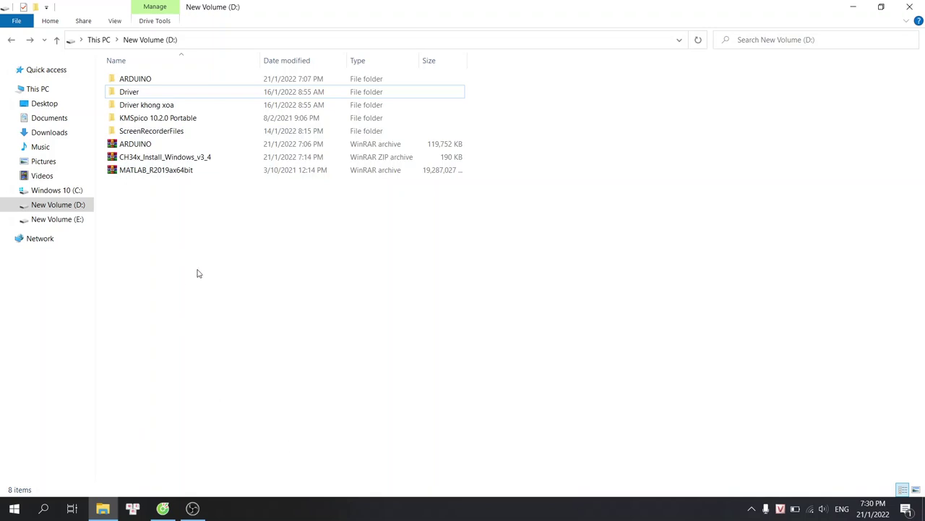
# Search Windows for the Arduino app to check the installation, and dismiss the search
pyautogui.click(43, 510)
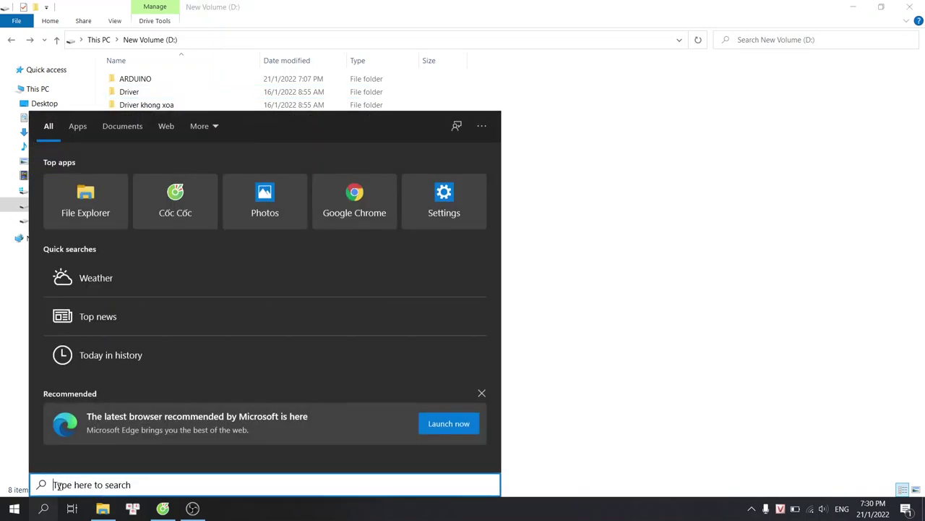
pyautogui.write('ardi')
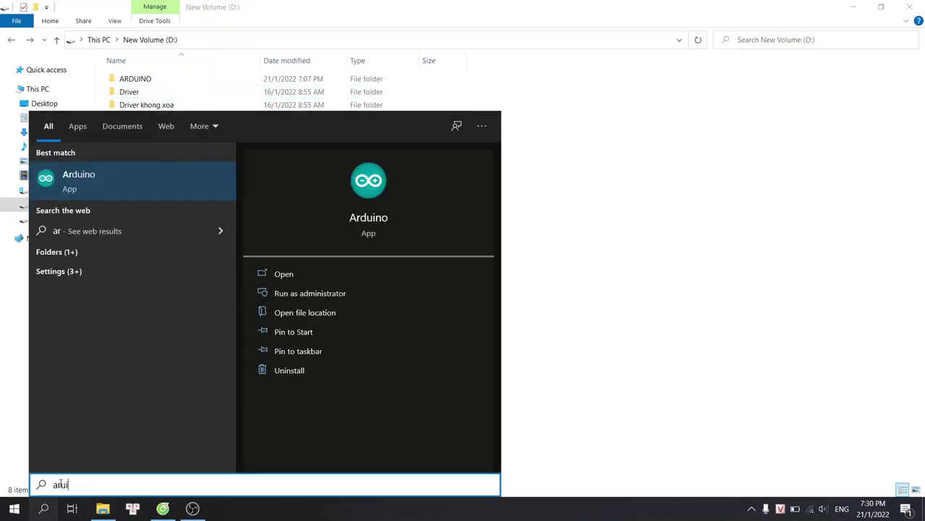
pyautogui.write('no')
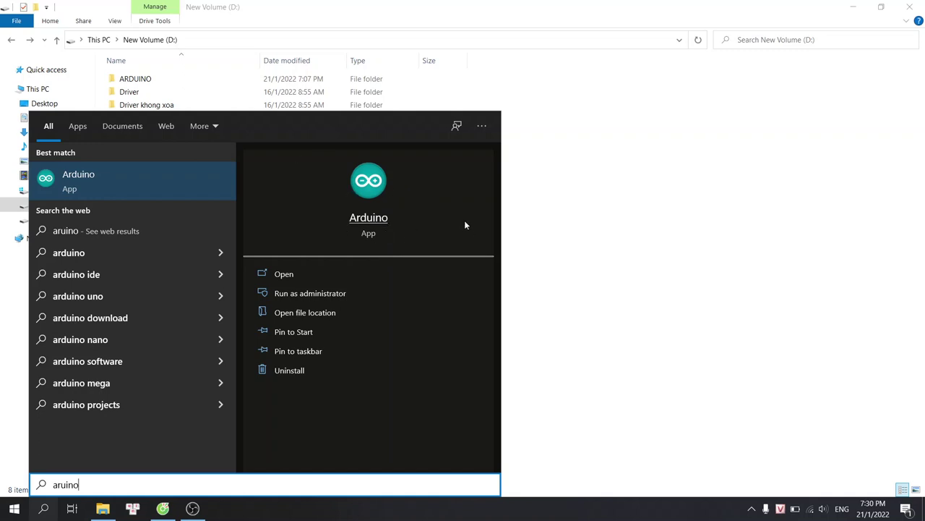
pyautogui.click(586, 212)
# Close the File Explorer window, minimize OBS Studio and refresh the desktop
pyautogui.click(920, 5)
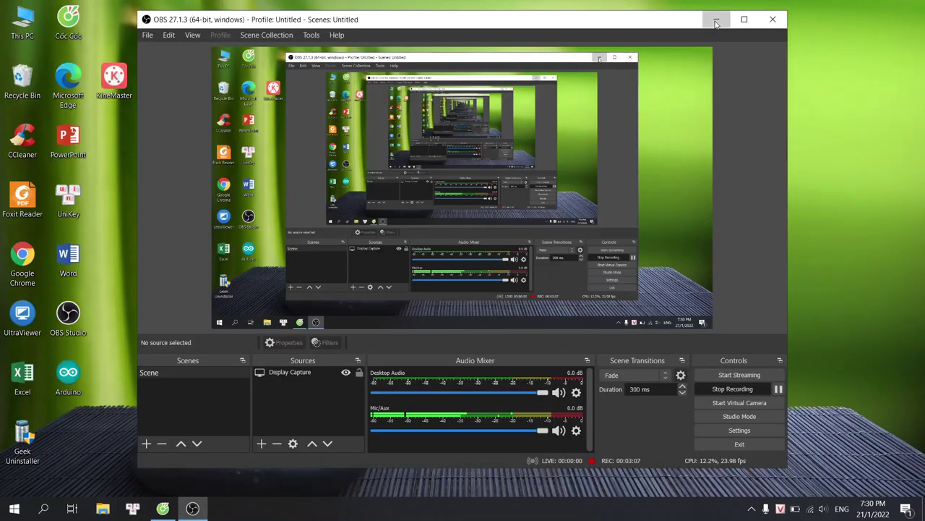
pyautogui.click(716, 22)
pyautogui.rightClick(207, 68)
pyautogui.click(244, 104)
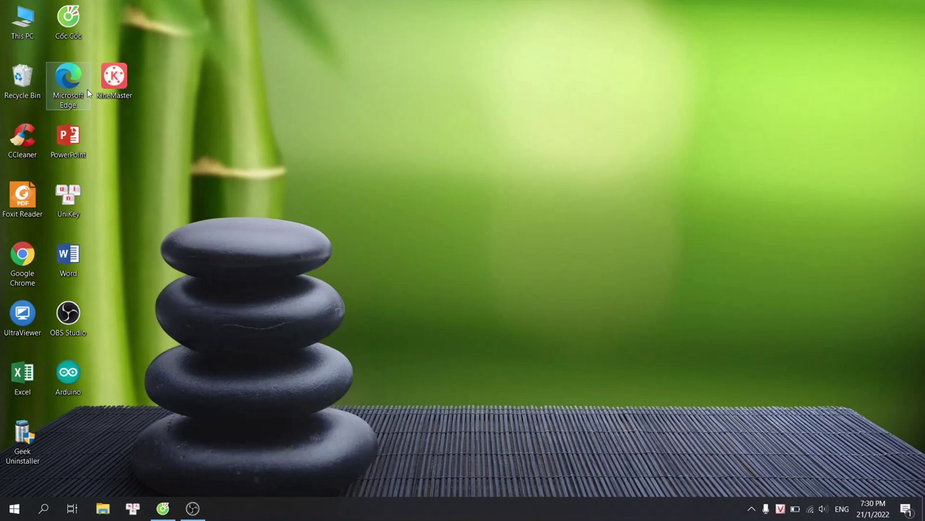
# Check the USB-SERIAL CH340 entry under Ports (COM & LPT) in Device Manager through Computer Management, and close the window
pyautogui.rightClick(27, 31)
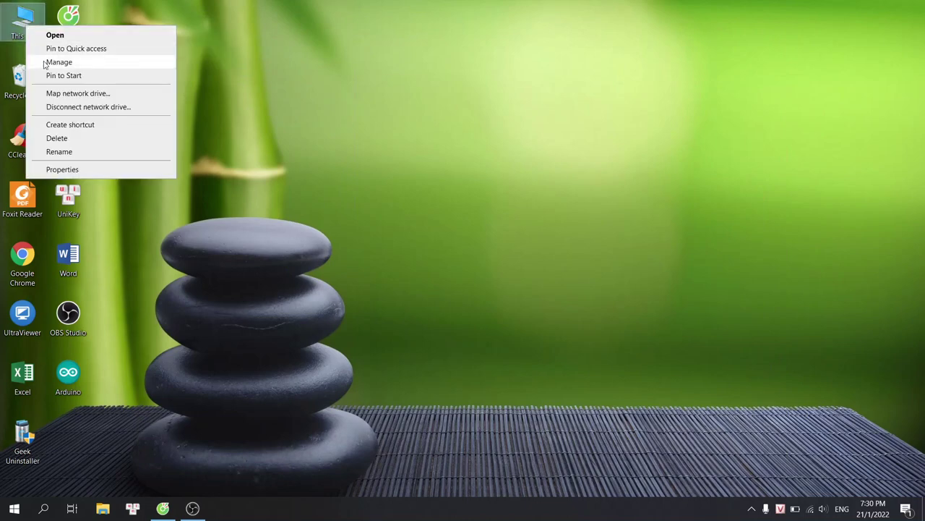
pyautogui.rightClick(14, 32)
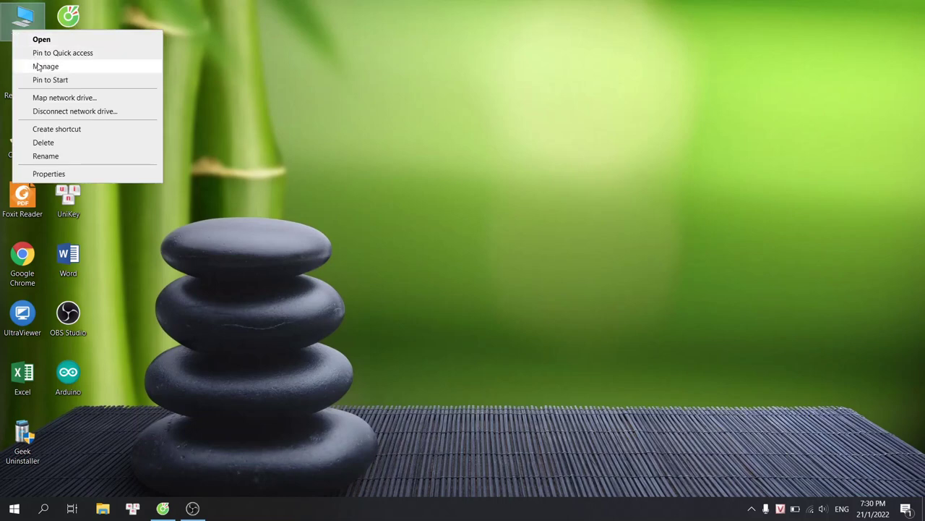
pyautogui.click(48, 66)
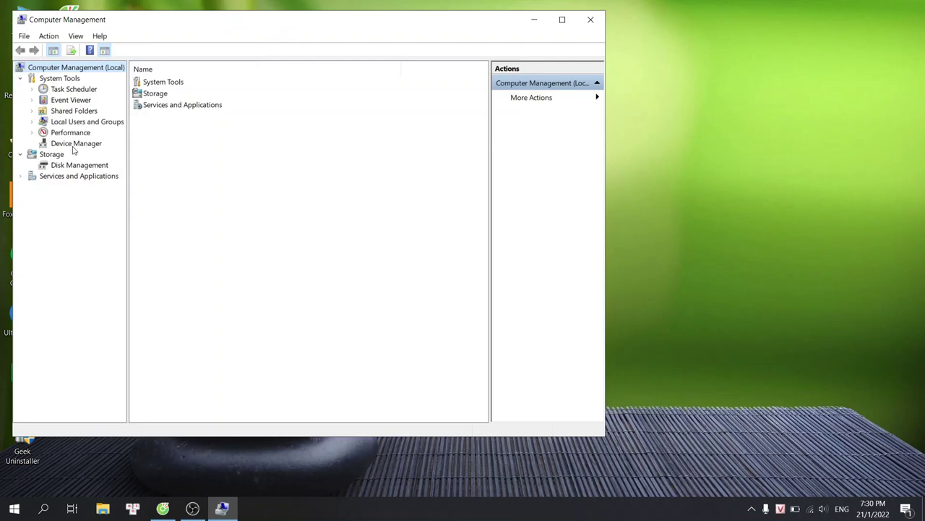
pyautogui.click(73, 145)
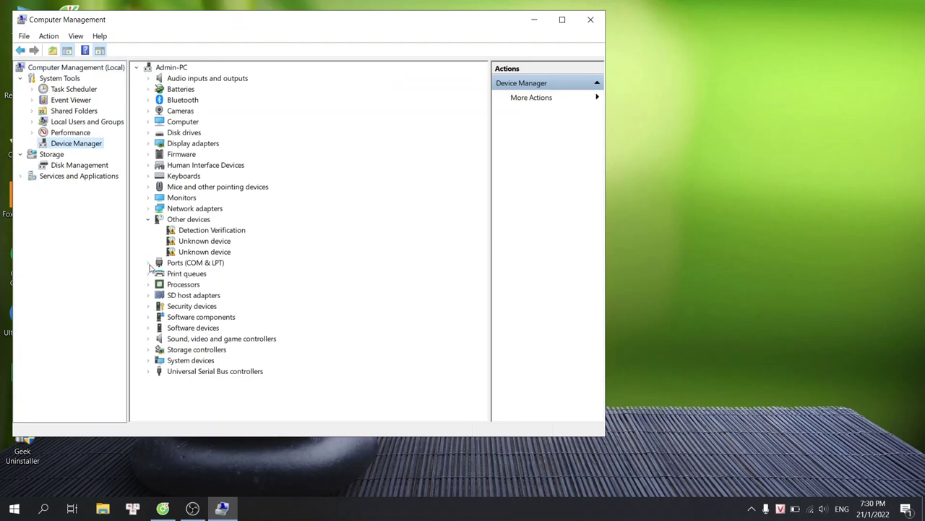
pyautogui.click(149, 265)
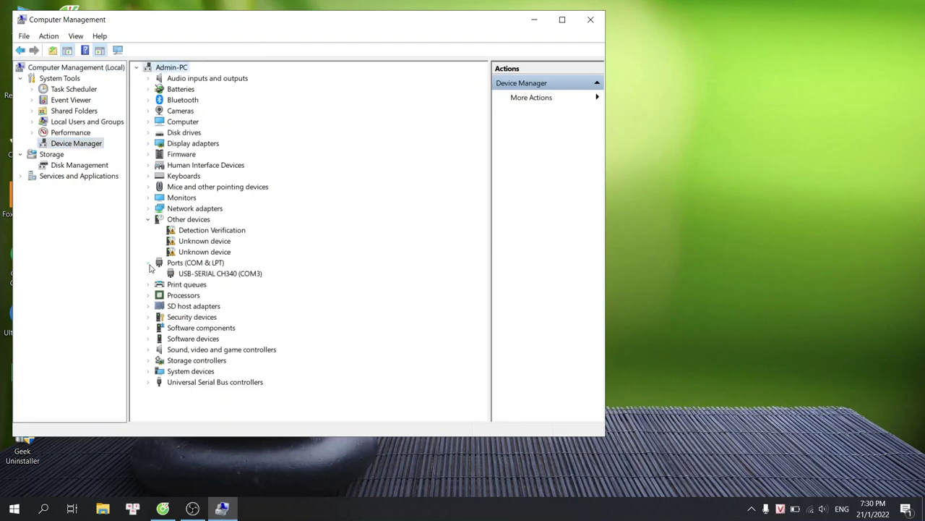
pyautogui.click(213, 274)
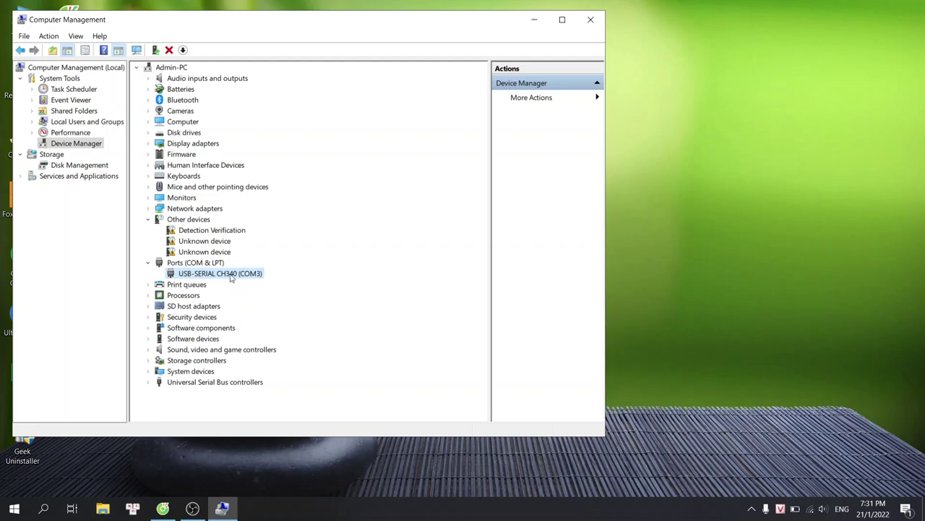
pyautogui.click(591, 20)
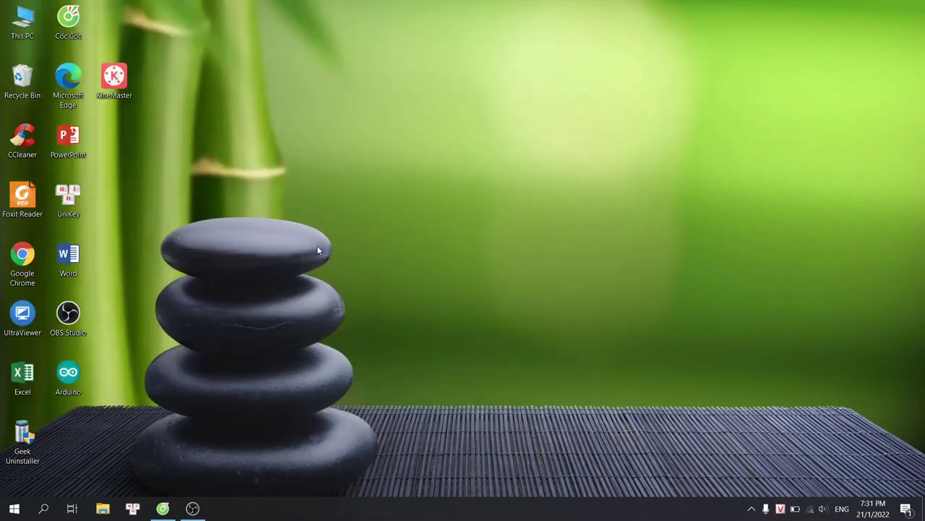
# Switch to the Arduino IDE by launching it from the desktop
pyautogui.click(43, 508)
pyautogui.click(653, 87)
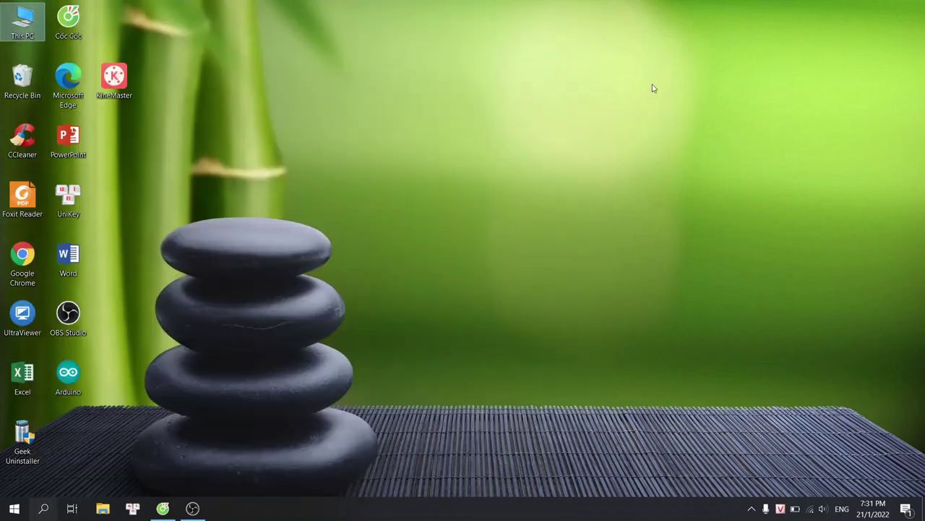
pyautogui.doubleClick(68, 373)
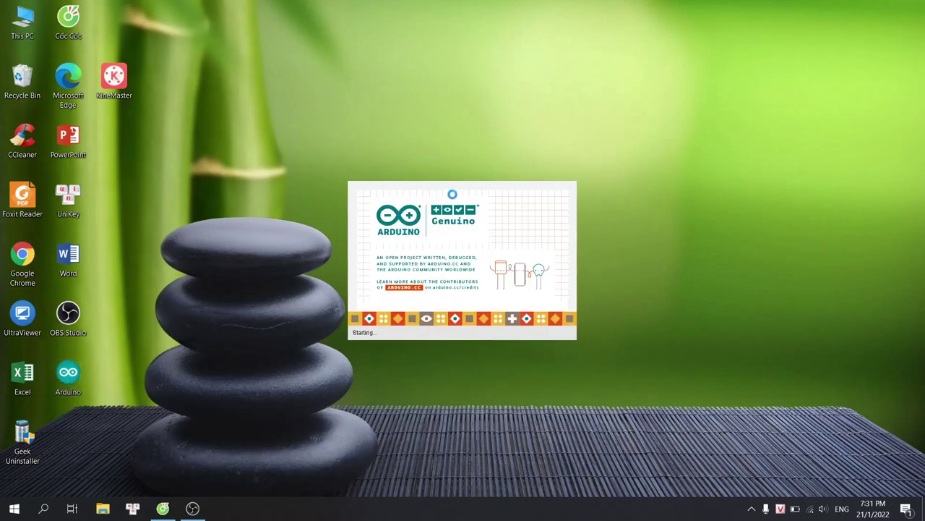
pyautogui.click(536, 124)
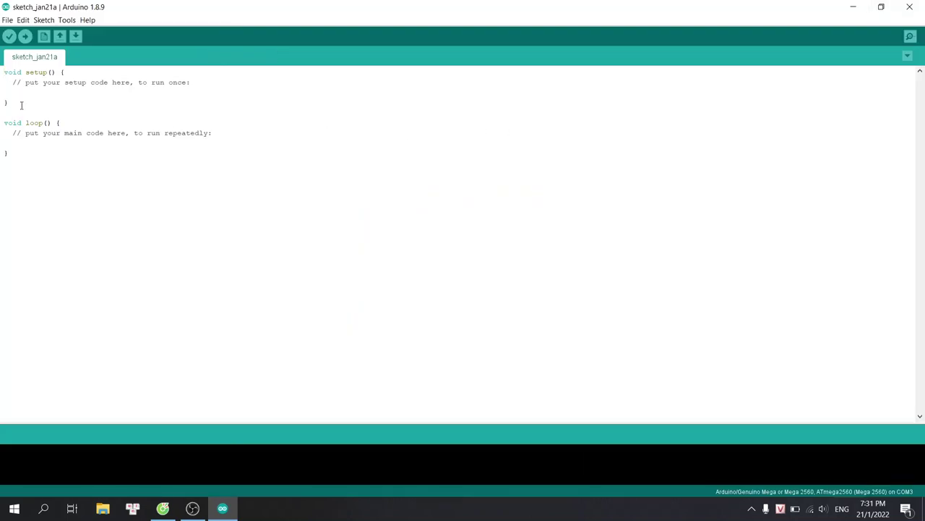
# Open the built-in Blink example from the 01.Basics group and maximize its window
pyautogui.click(7, 20)
pyautogui.click(6, 21)
pyautogui.click(7, 20)
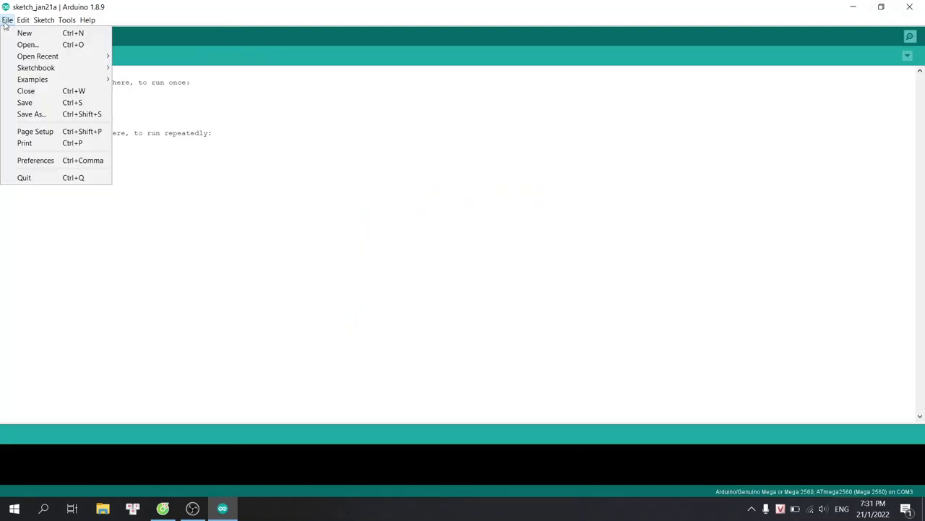
pyautogui.moveTo(56, 85)
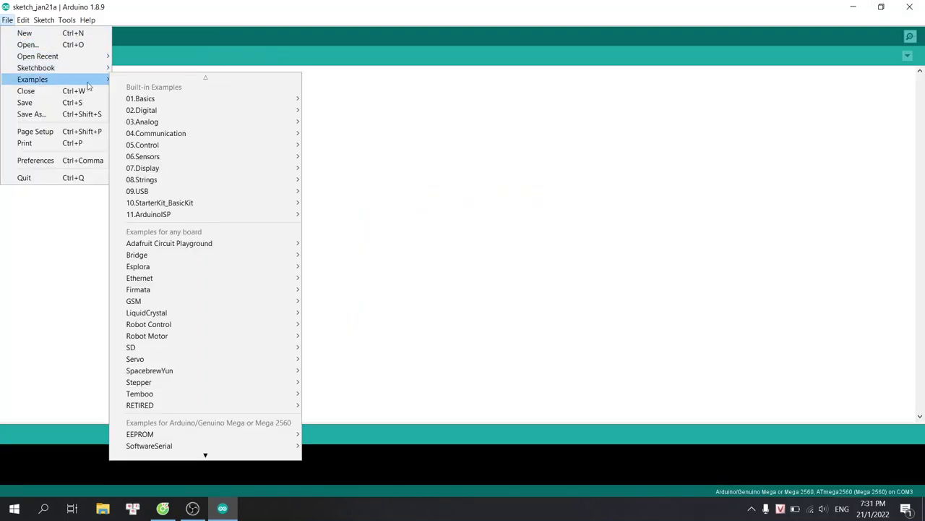
pyautogui.moveTo(273, 101)
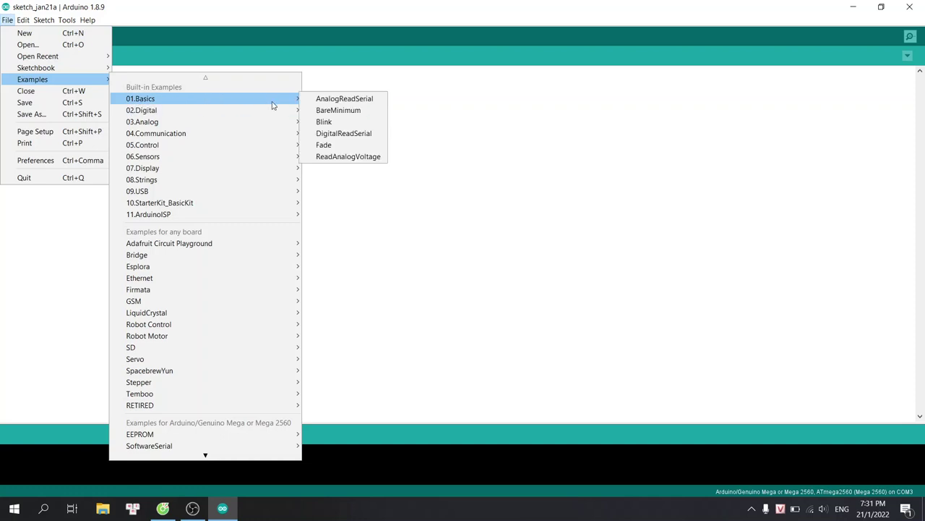
pyautogui.click(323, 123)
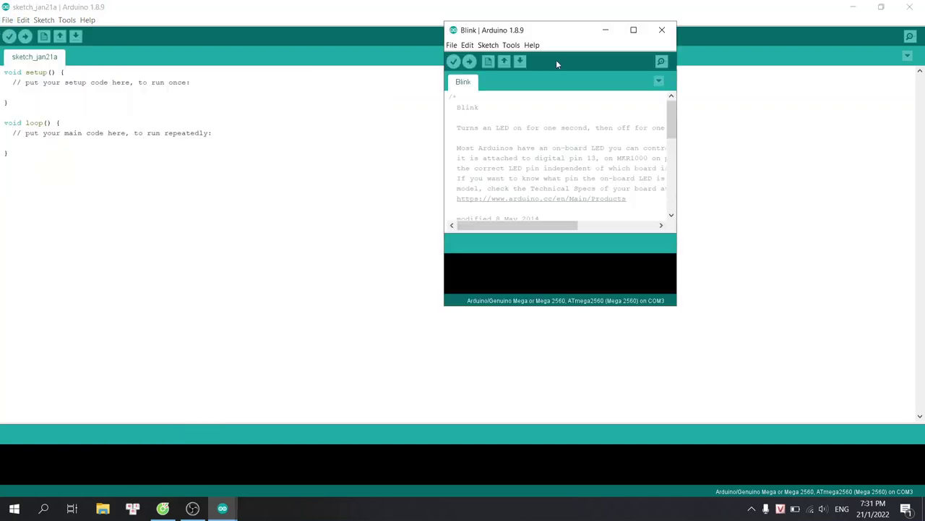
pyautogui.click(634, 30)
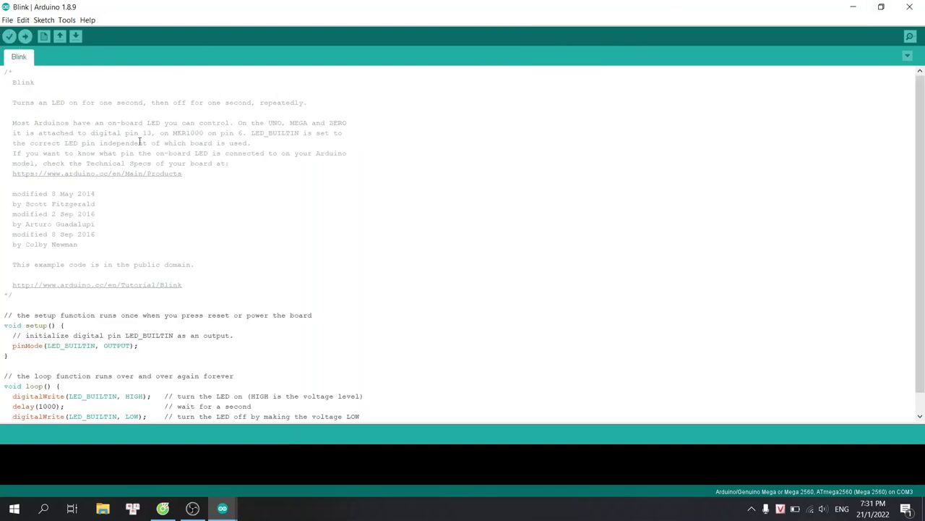
# Review the digital pin 13 note and the delay lines in the Blink sketch, and compile it
pyautogui.moveTo(126, 133); pyautogui.dragTo(152, 132)
pyautogui.click(272, 203)
pyautogui.scroll(-1, 249, 228)
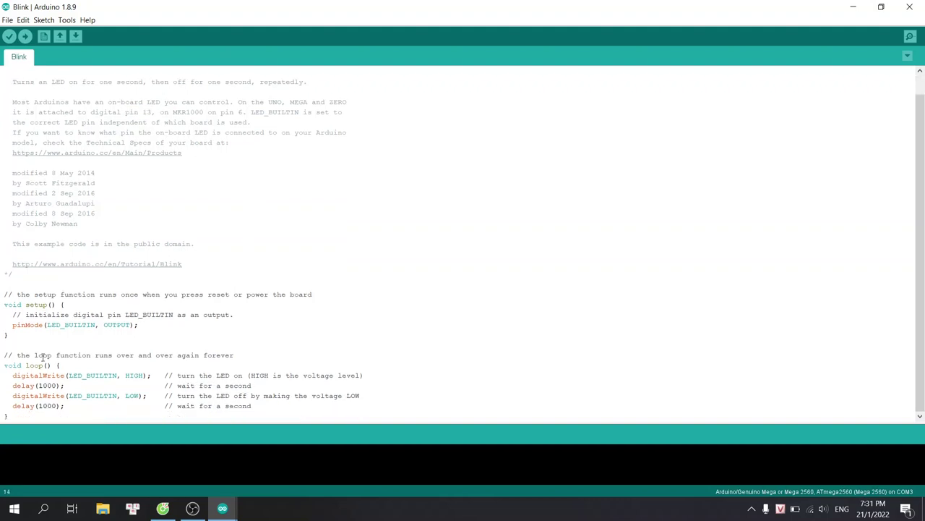
pyautogui.moveTo(43, 383); pyautogui.dragTo(53, 405)
pyautogui.click(374, 275)
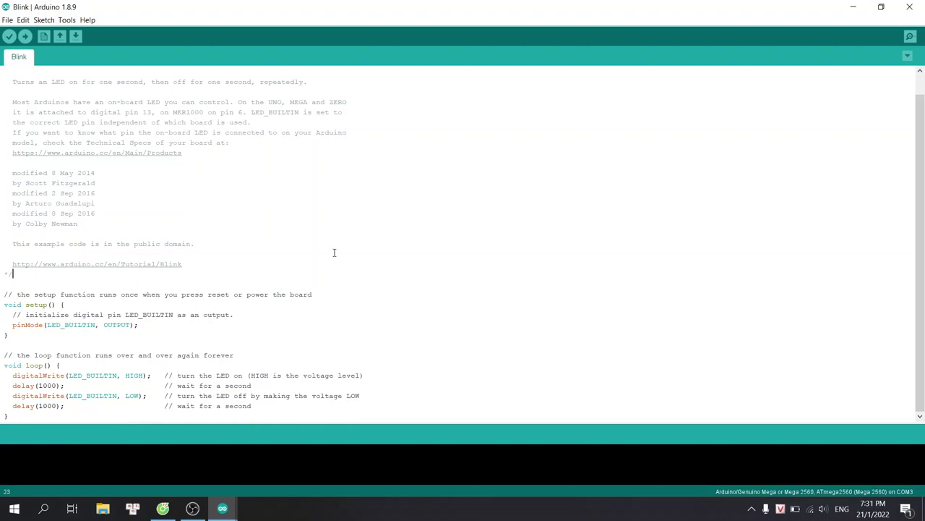
pyautogui.click(9, 36)
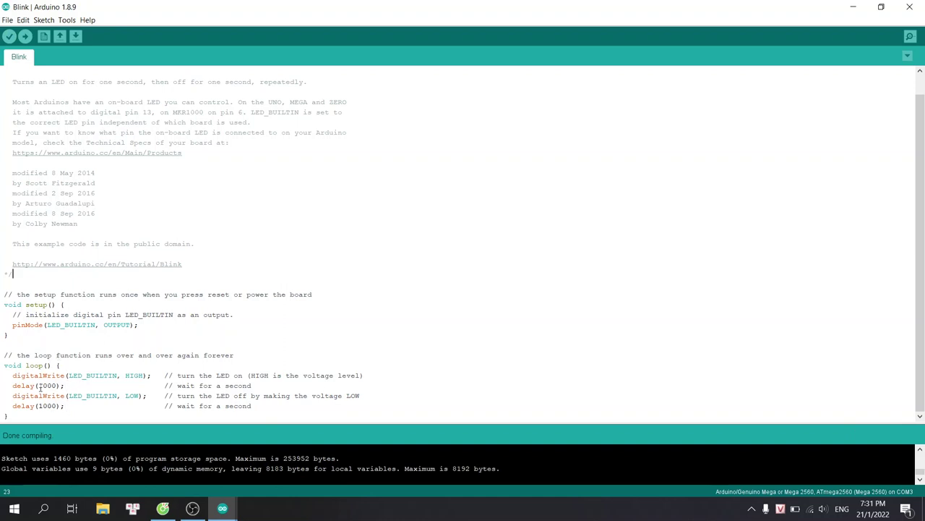
# Change both delay values in the Blink sketch's loop function to 500
pyautogui.moveTo(58, 386); pyautogui.dragTo(38, 386)
pyautogui.click(48, 386)
pyautogui.press('BackSpace')
pyautogui.press('BackSpace')
pyautogui.write('5')
pyautogui.click(43, 407)
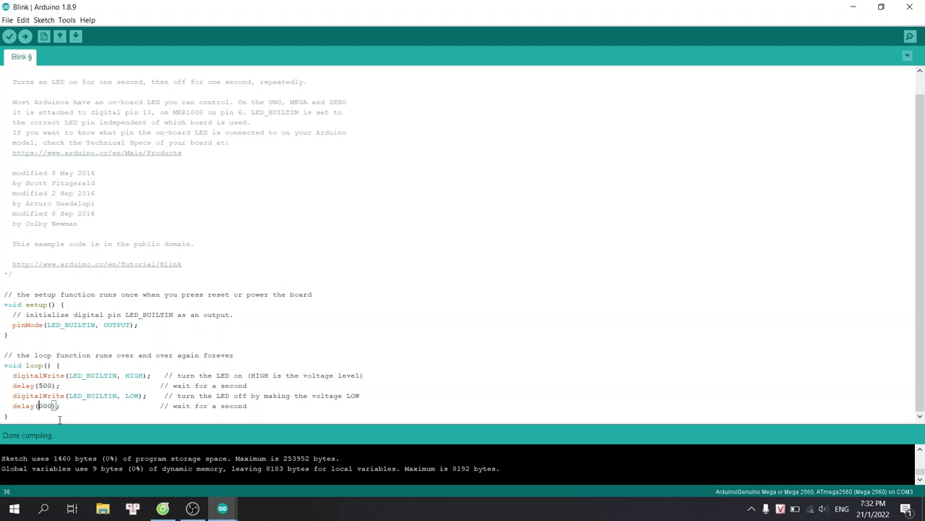
pyautogui.press('BackSpace')
pyautogui.write('5')
pyautogui.press('Delete')
# Upload the modified Blink sketch to the Arduino board
pyautogui.click(32, 44)
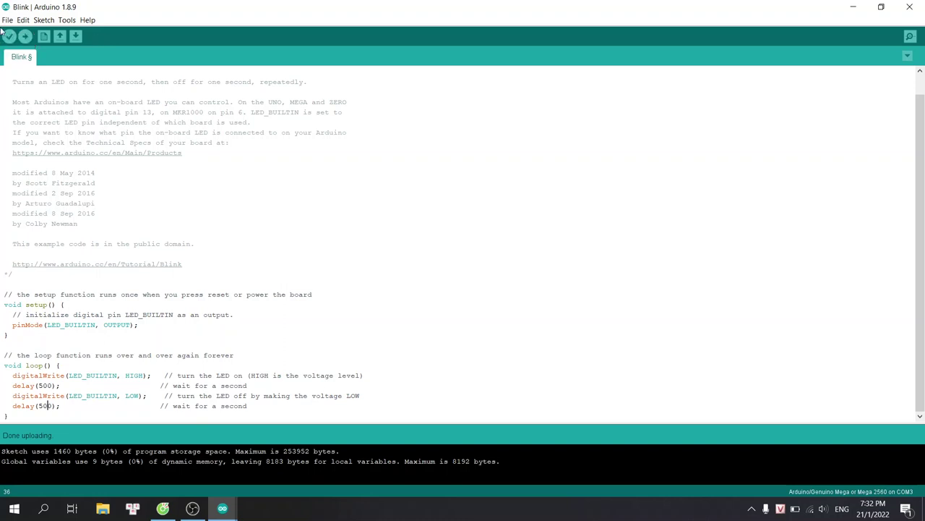
pyautogui.click(25, 39)
pyautogui.click(222, 509)
pyautogui.click(436, 345)
# Close the Blink sketch without saving its changes, and close the remaining empty sketch window
pyautogui.click(913, 8)
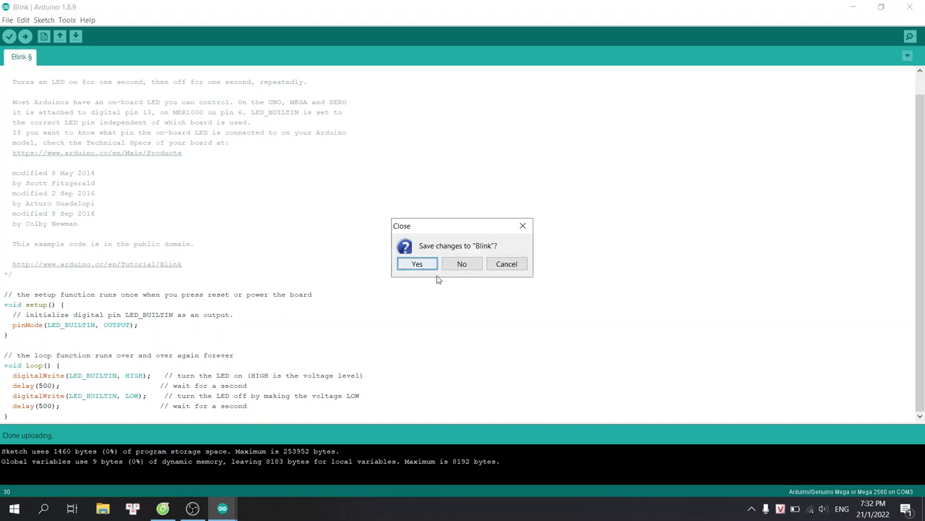
pyautogui.click(462, 263)
pyautogui.click(909, 7)
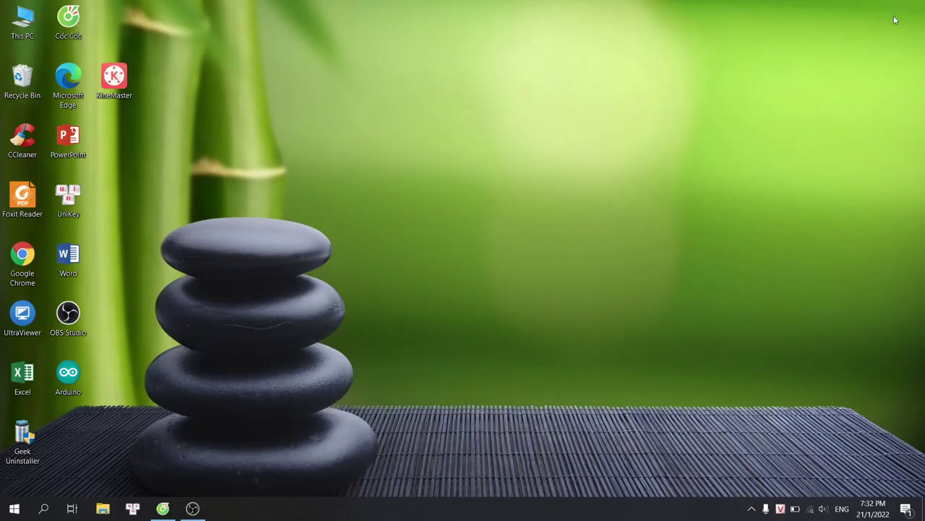
pyautogui.rightClick(358, 136)
pyautogui.press('Escape')
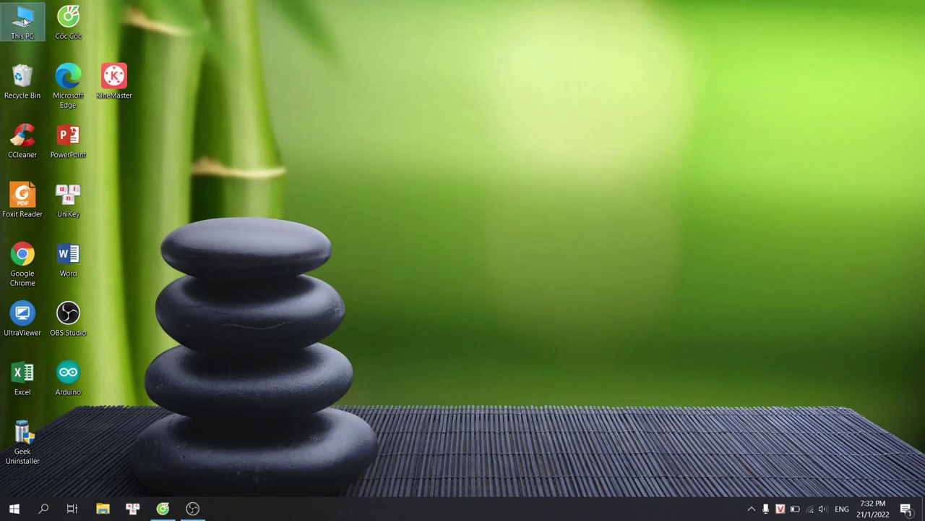
# Recheck the board's CH340 serial port in Device Manager, and close Computer Management
pyautogui.rightClick(23, 19)
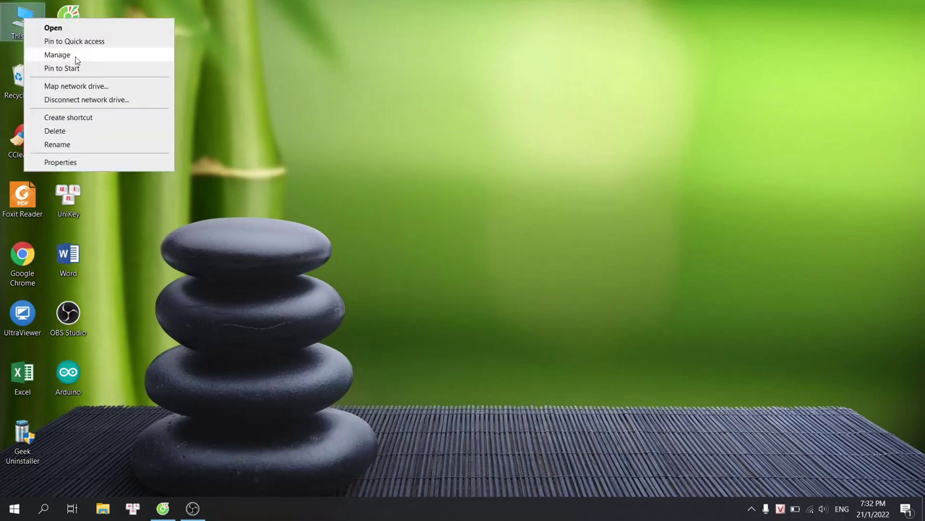
pyautogui.click(58, 55)
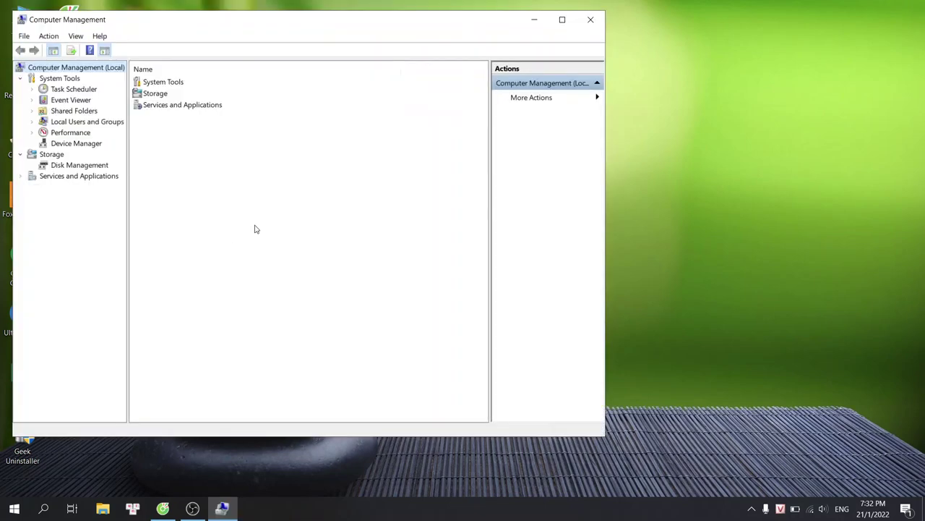
pyautogui.click(74, 145)
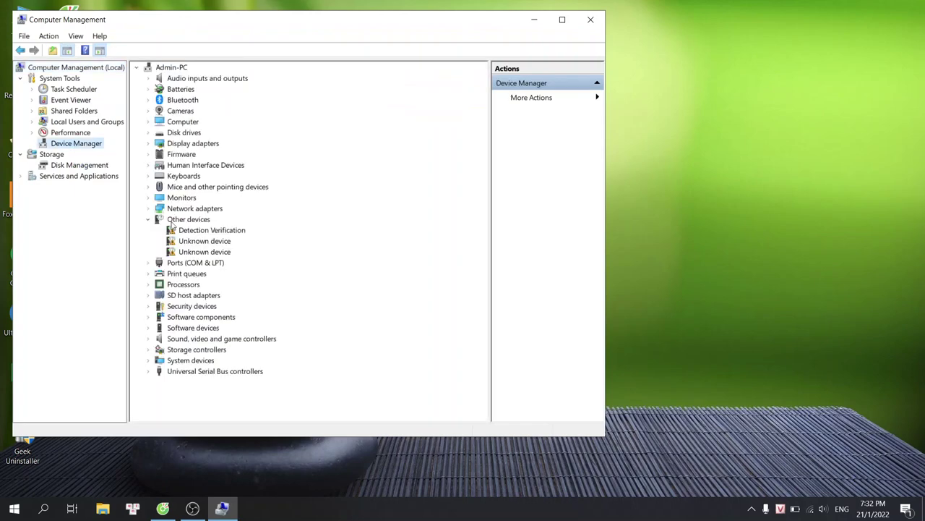
pyautogui.click(149, 264)
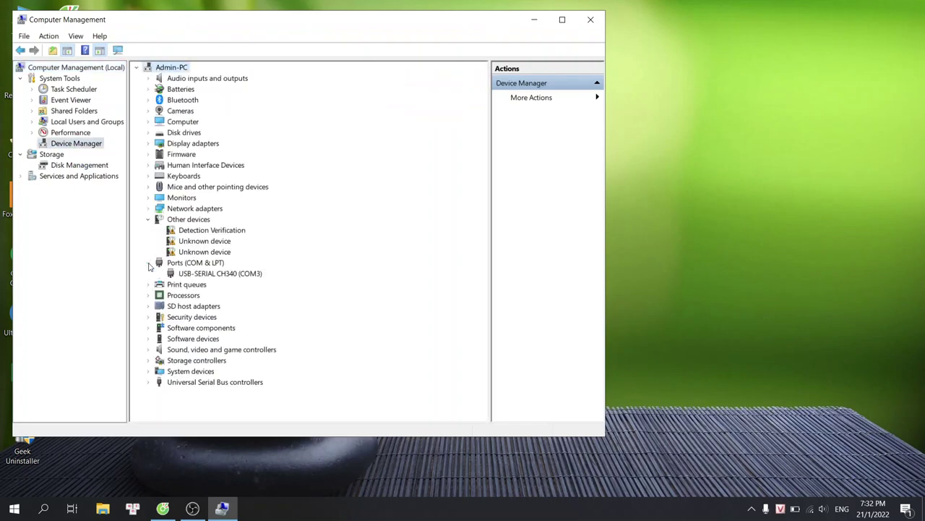
pyautogui.click(187, 275)
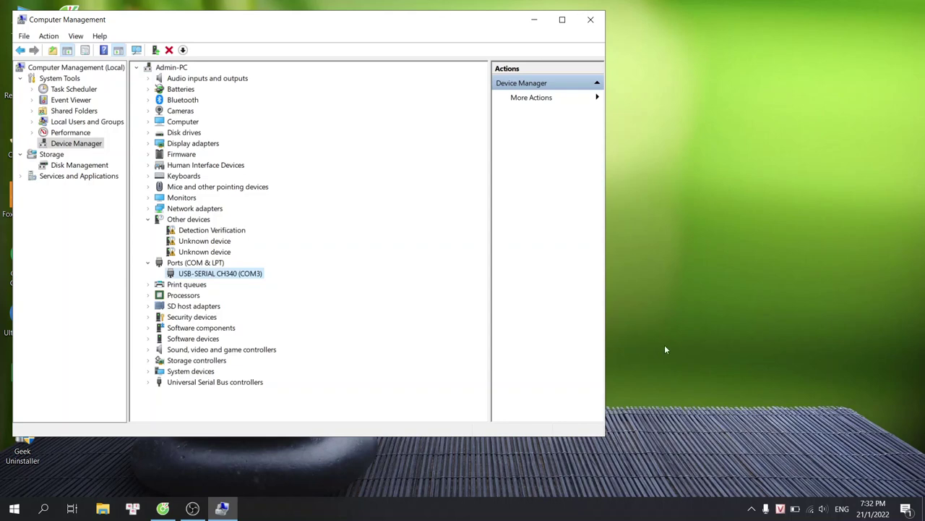
pyautogui.click(597, 22)
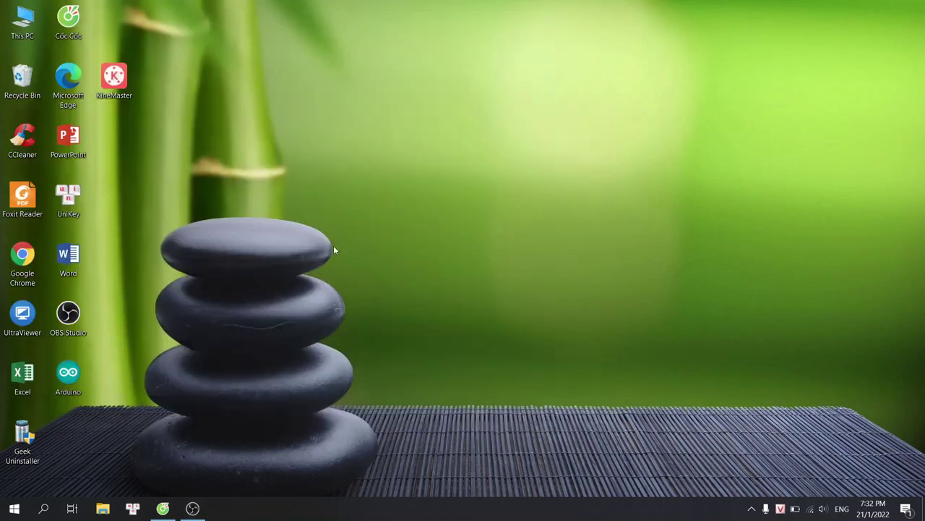